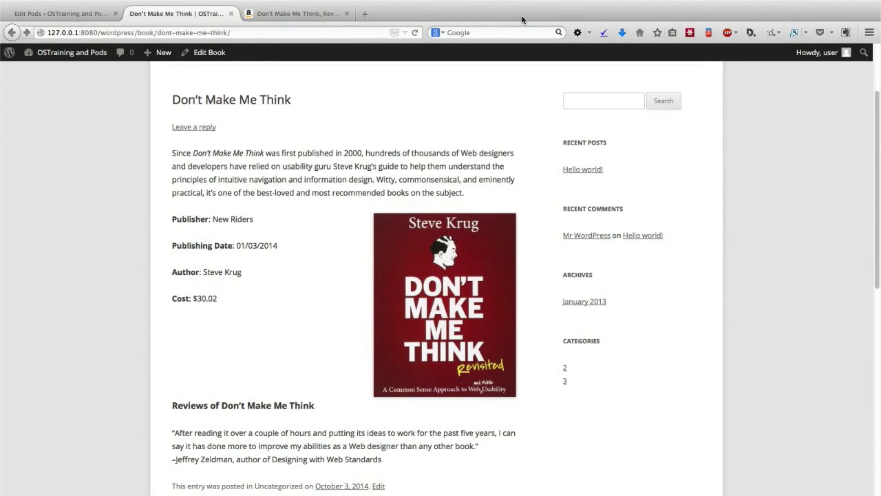
Open the current book's edit screen from the admin bar
click(210, 58)
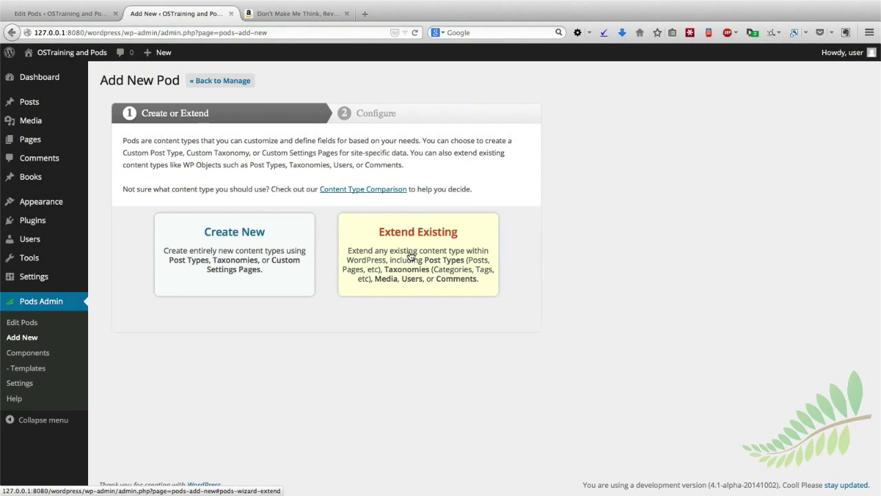
Create a new Custom Taxonomy pod labelled 'Book genre' (singular) and 'Book genres' (plural)
click(234, 234)
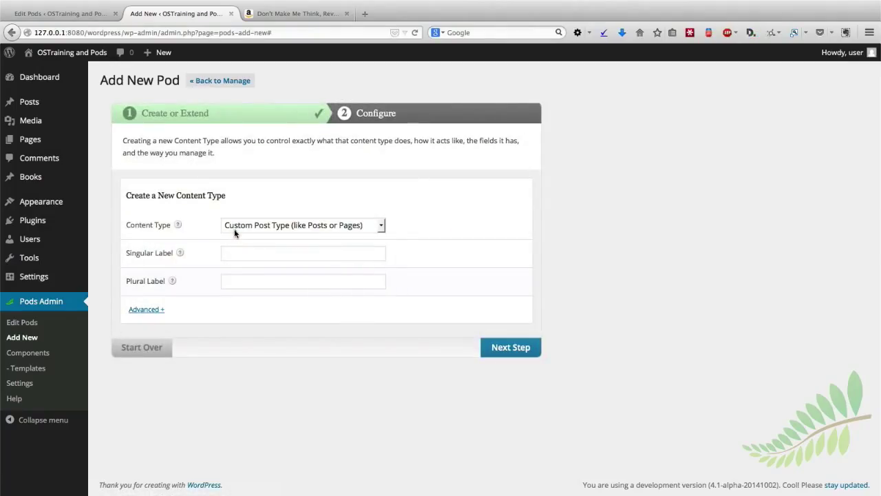
click(234, 227)
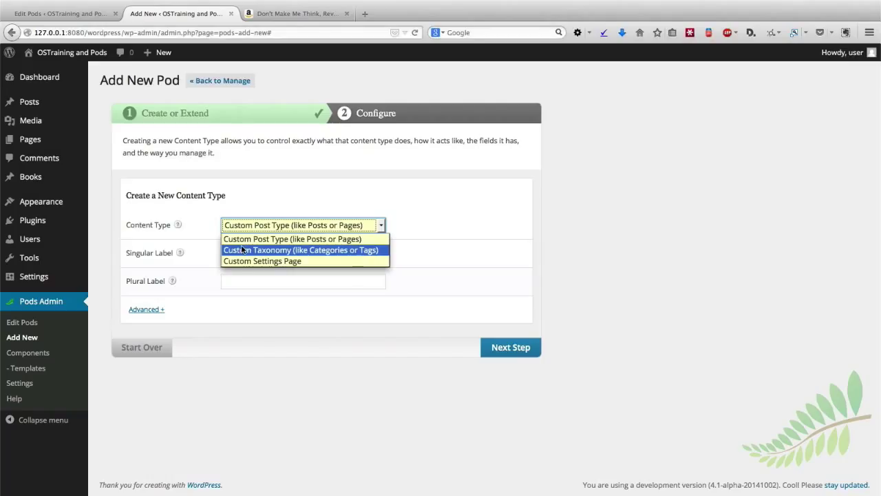
click(242, 249)
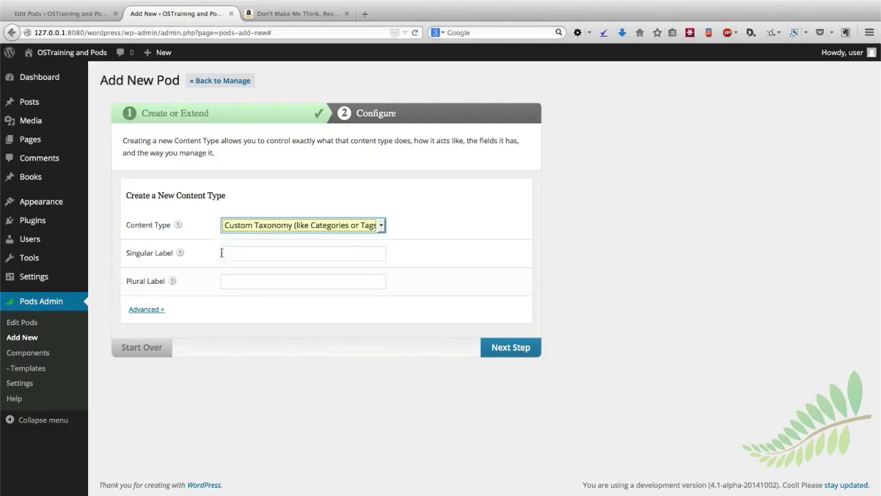
click(232, 256)
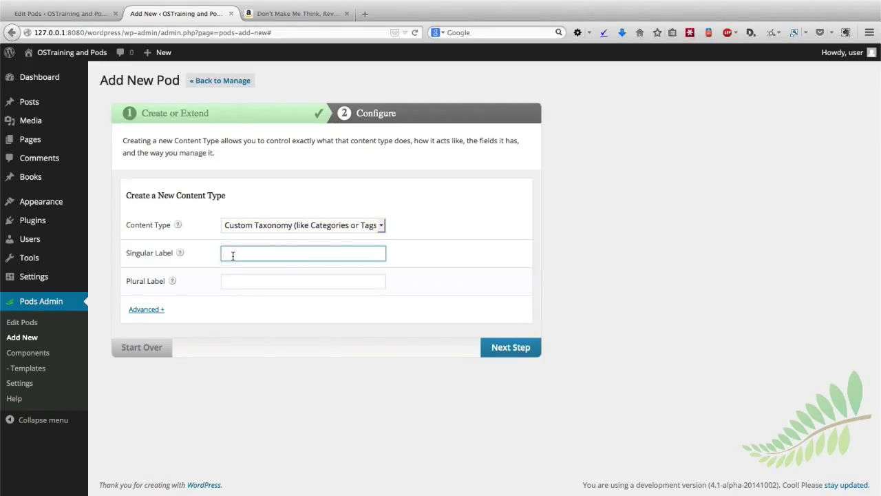
text(Book genre)
key(Tab)
text(Book )
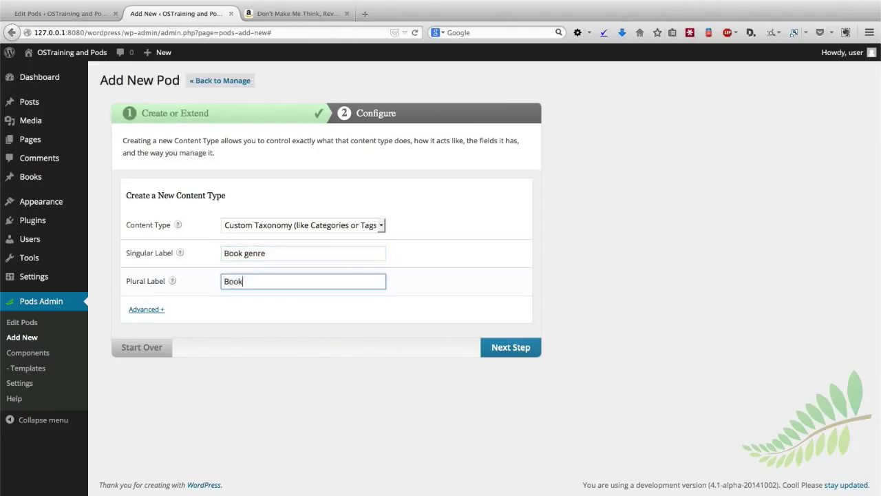
text(genres)
click(498, 347)
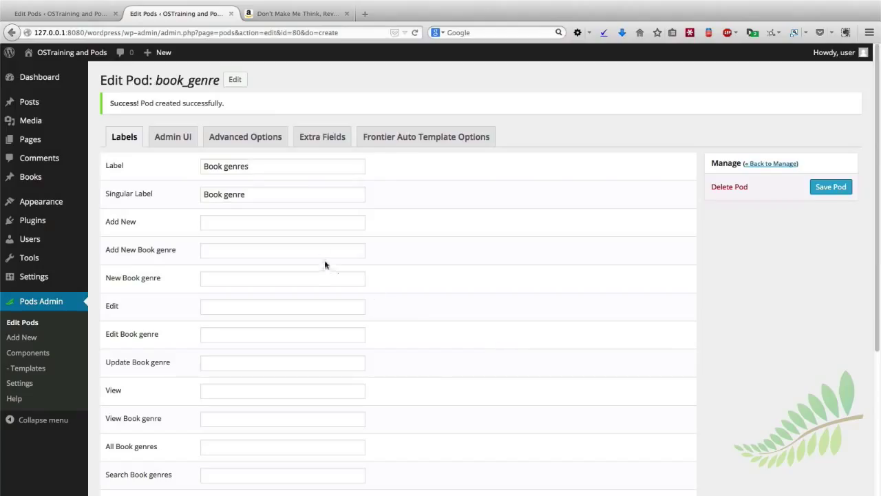
Tick Books as an associated post type in Advanced Options and save the pod
click(323, 137)
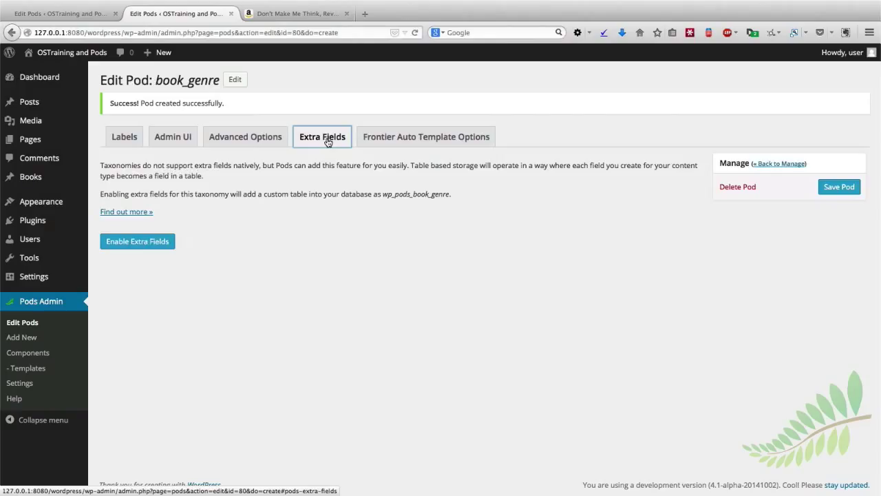
click(259, 139)
scroll(308, 264, down, 1)
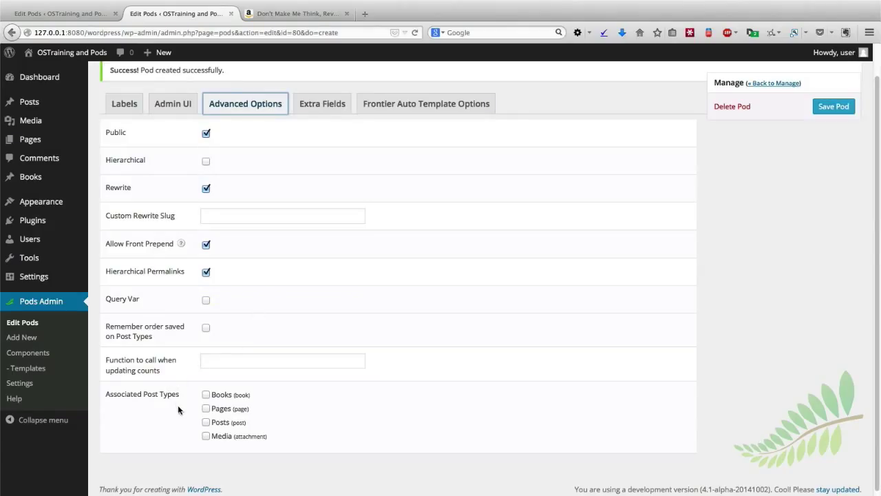
click(205, 395)
click(205, 395)
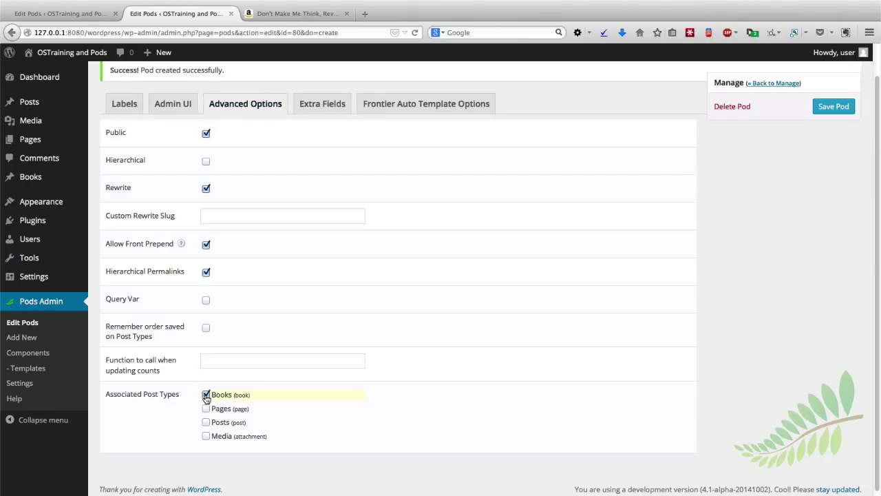
click(844, 106)
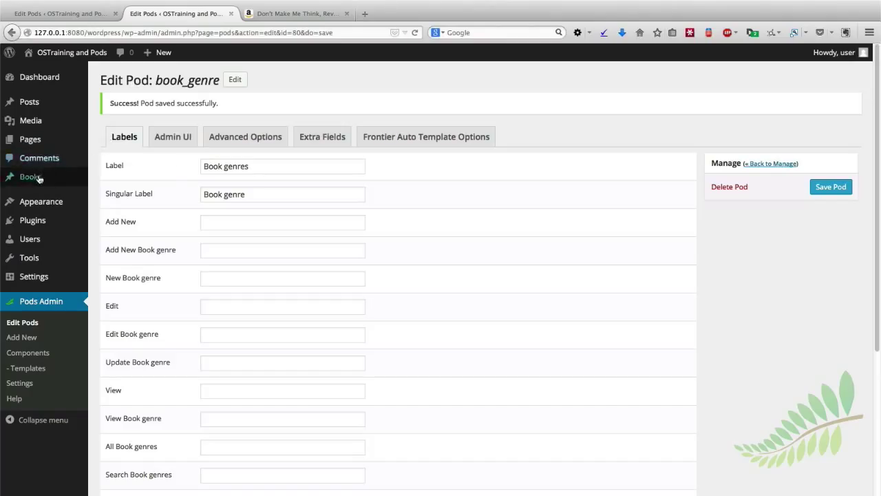
Add History and Technology as Book genre terms
mouse_move(38, 178)
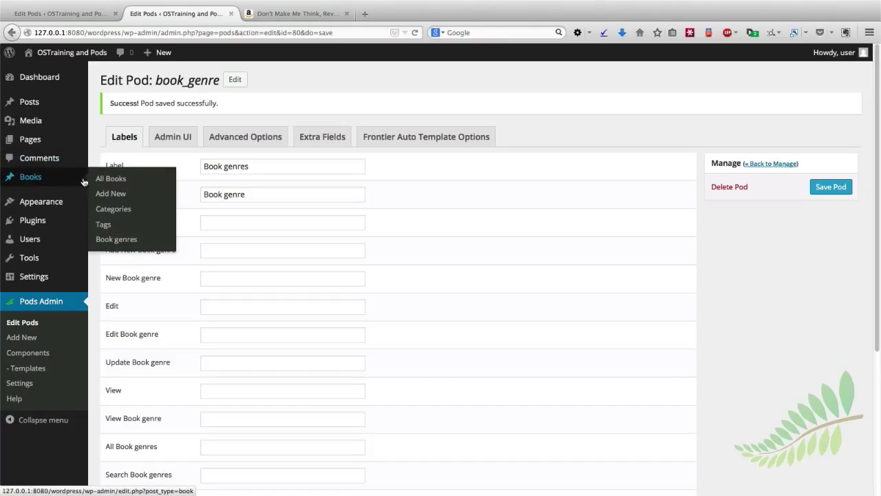
click(114, 241)
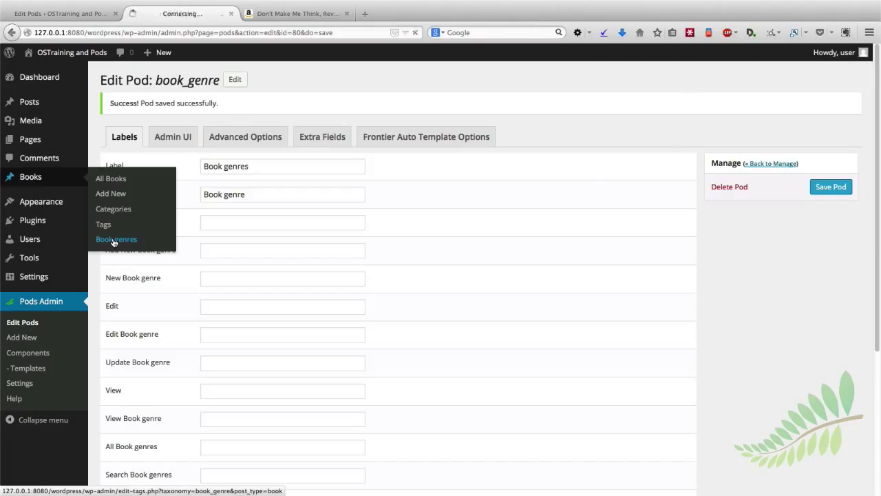
text(His)
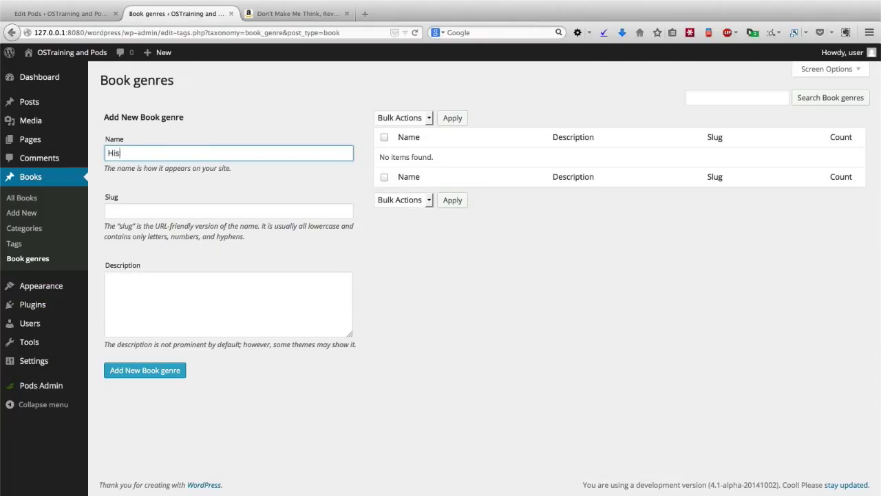
text(tory)
click(126, 376)
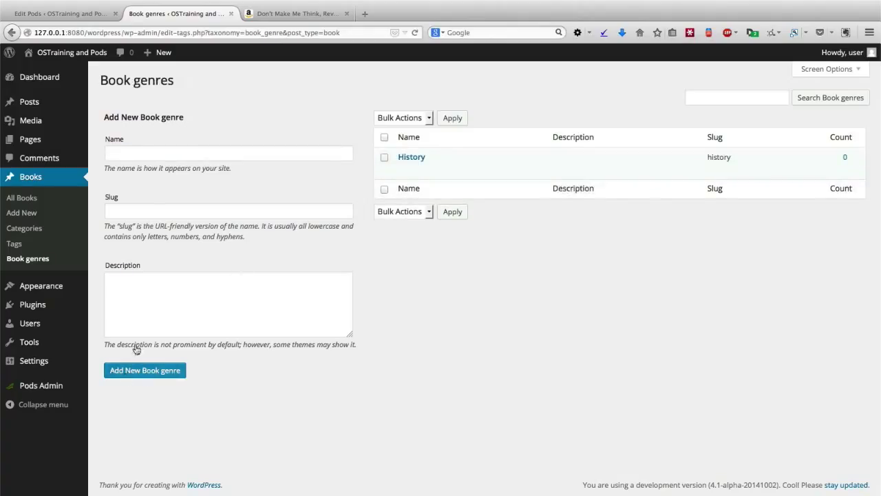
click(140, 155)
text(Tec)
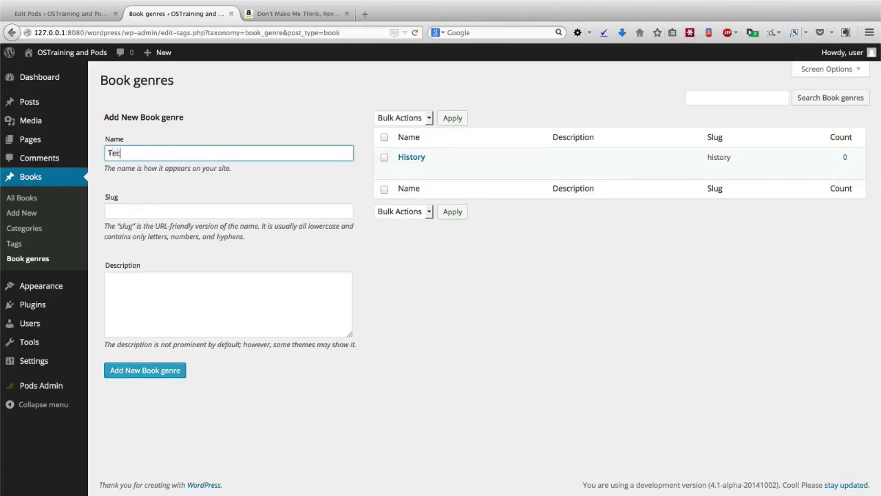
text(hnology)
click(138, 370)
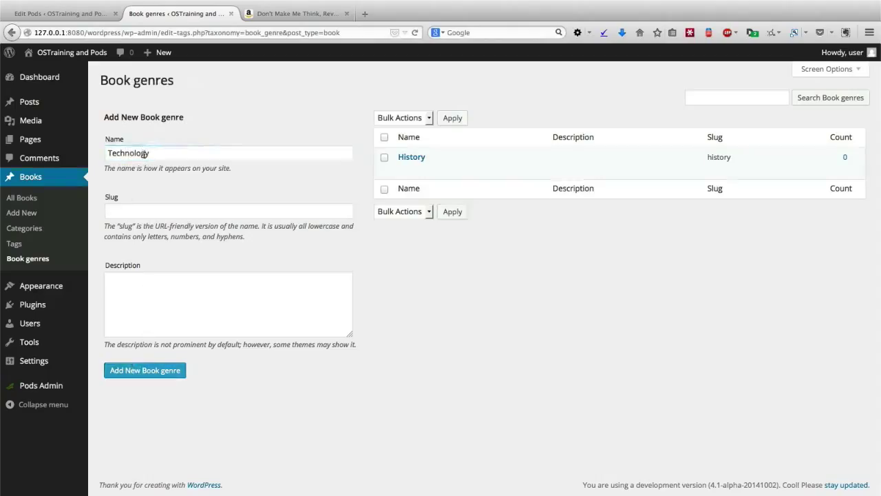
Add Fiction and Non-Fiction as Book genre terms
click(141, 155)
text(Fiction)
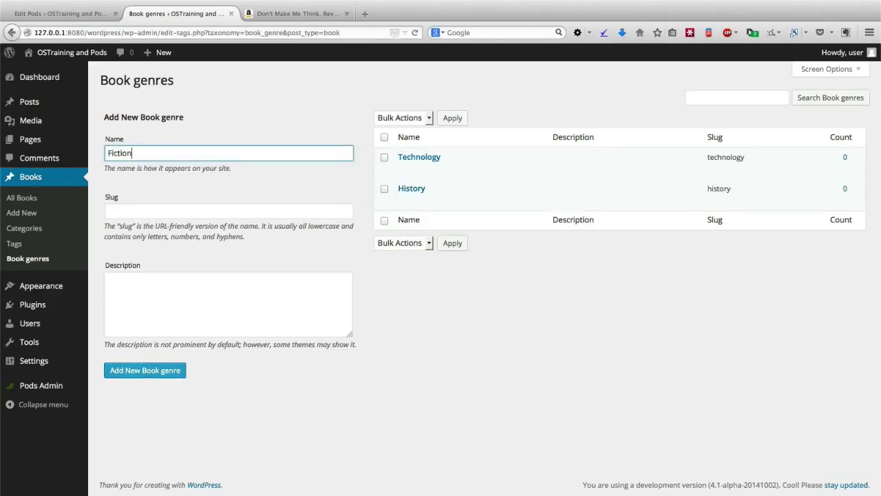
click(150, 373)
click(110, 153)
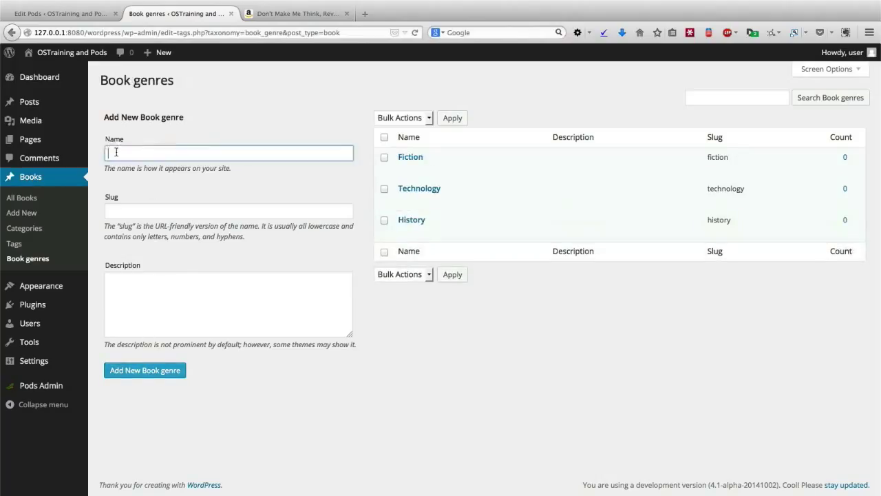
text(Non-)
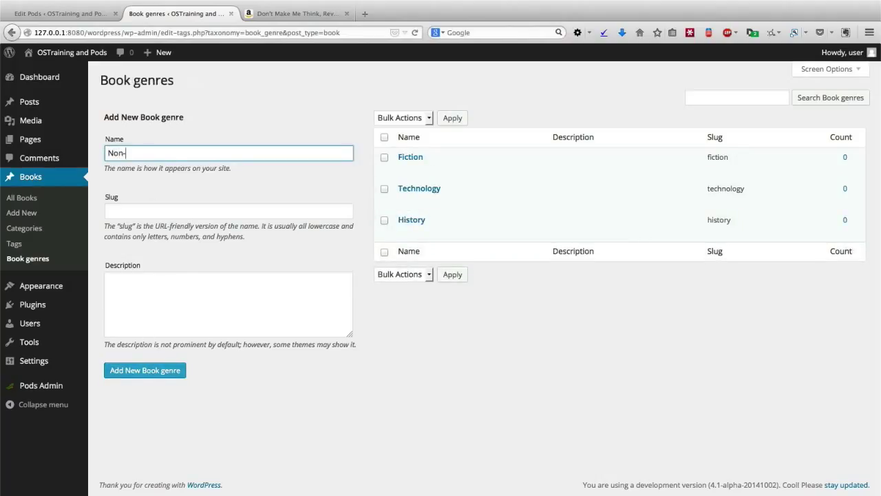
text(Fiction)
click(158, 372)
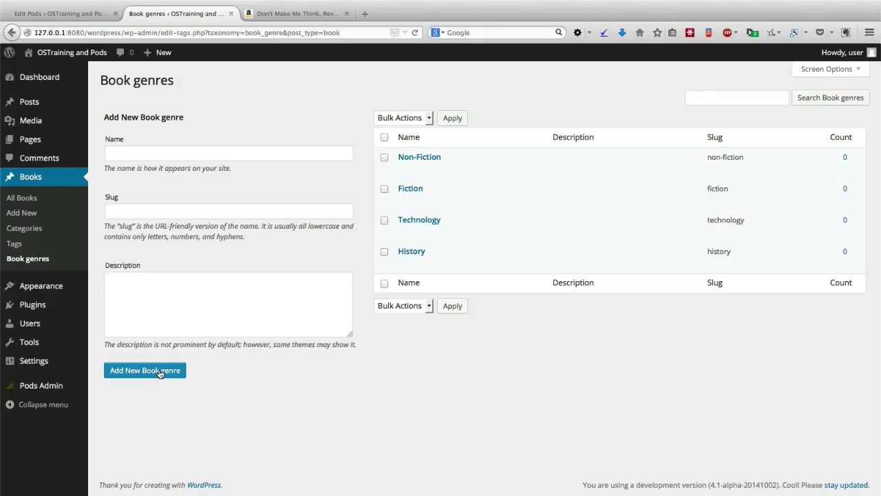
Open 'Don't Make Me Think' for editing from the All Books list
click(20, 202)
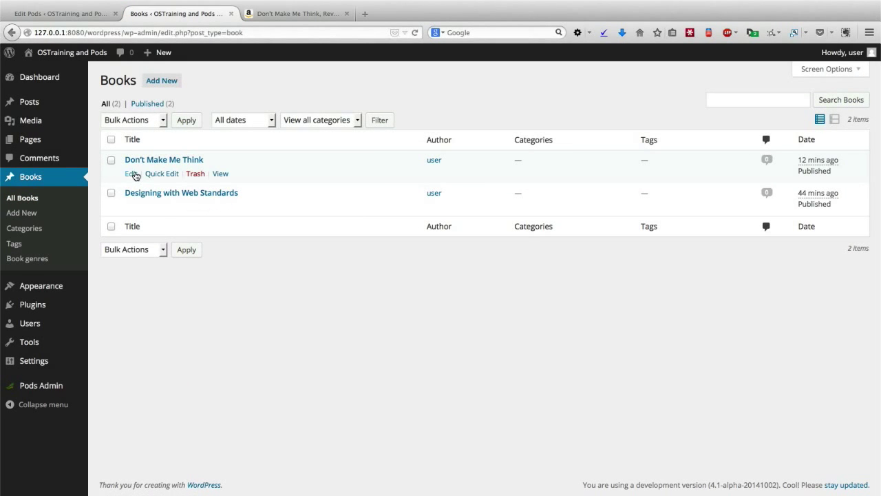
click(132, 174)
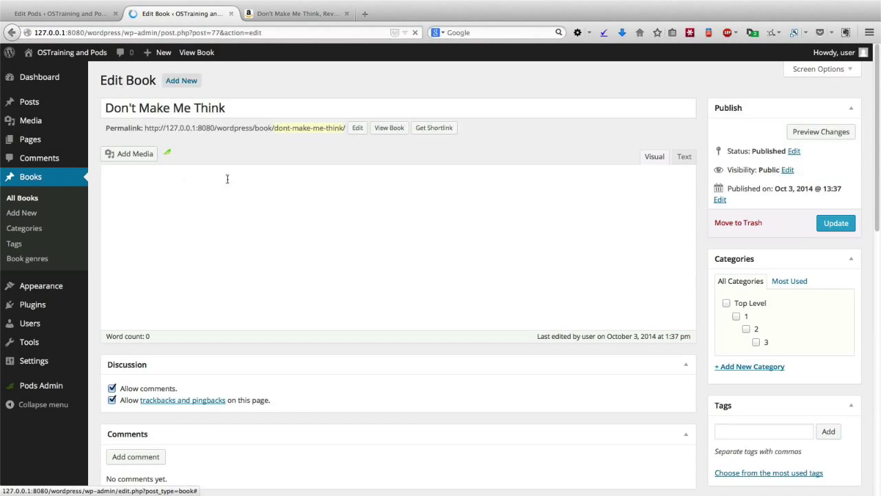
scroll(714, 334, down, 2)
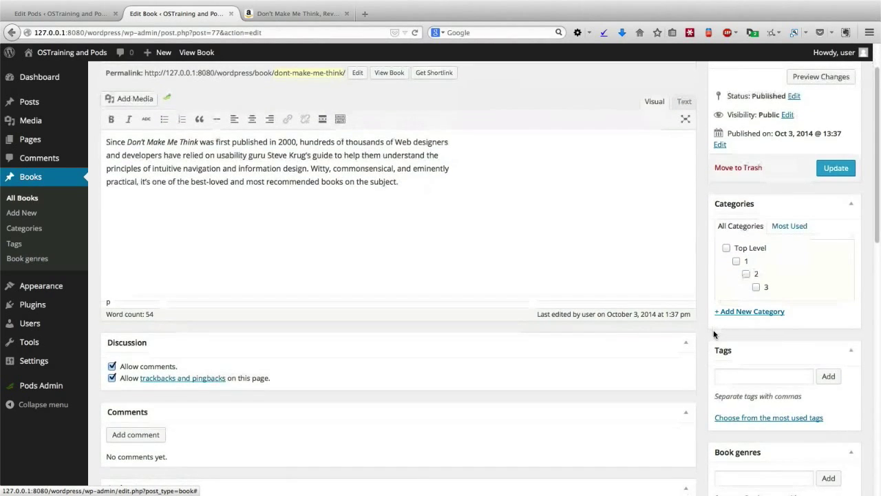
scroll(714, 334, down, 2)
scroll(714, 334, down, 1)
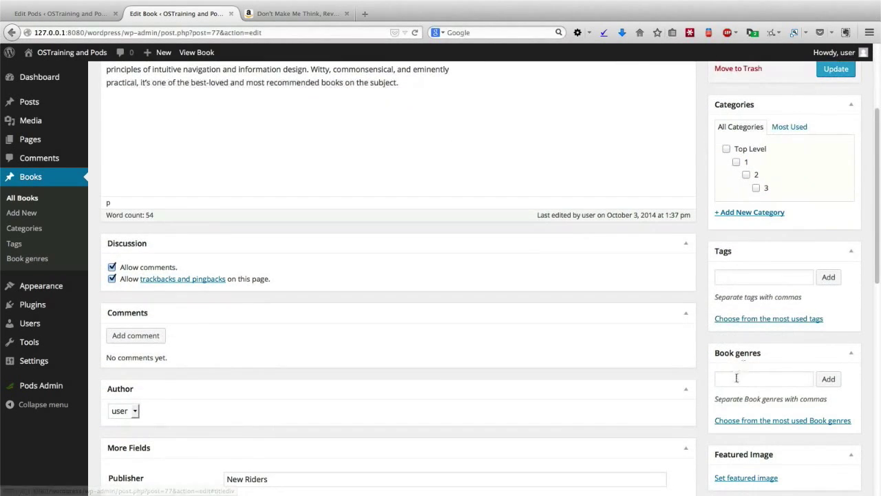
Give the book the Technology genre by typing 'Tec' in the Book genres box
click(735, 380)
text(Tec)
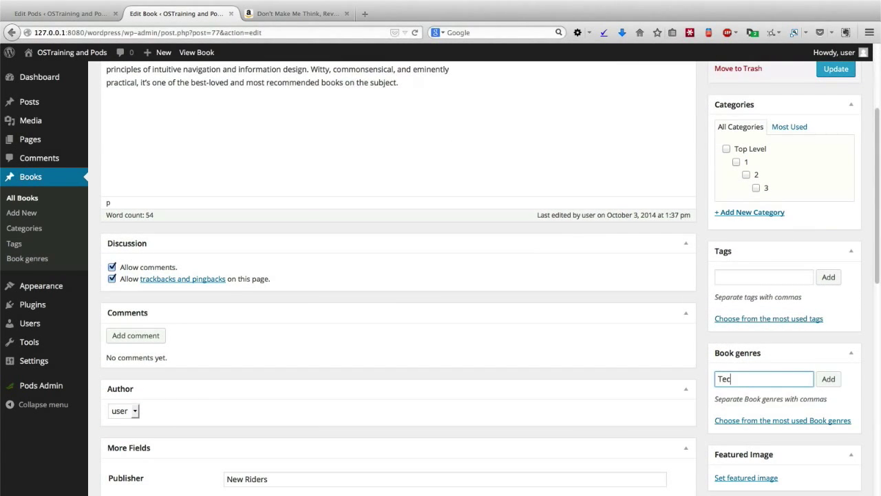
key(Down)
key(Return)
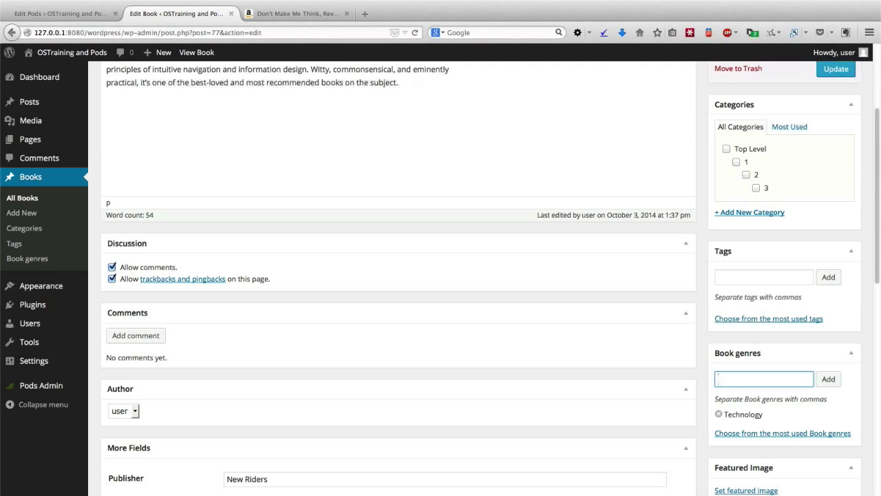
scroll(441, 276, up, 1)
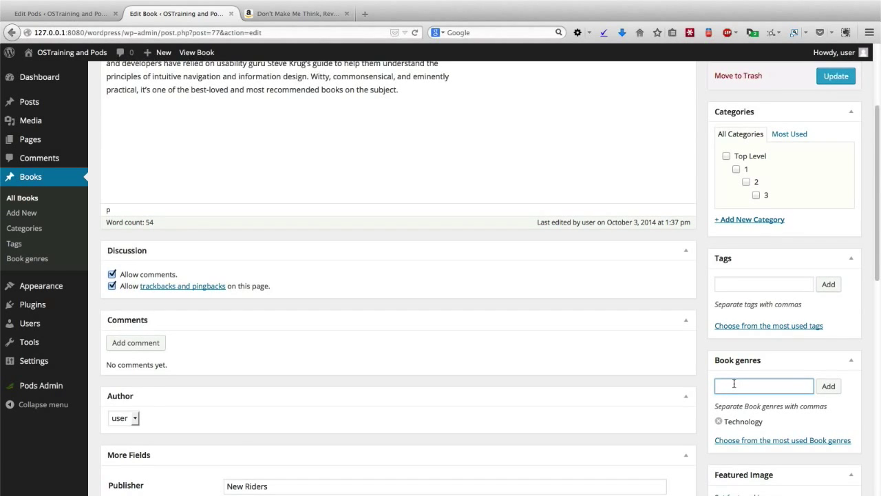
scroll(733, 384, up, 2)
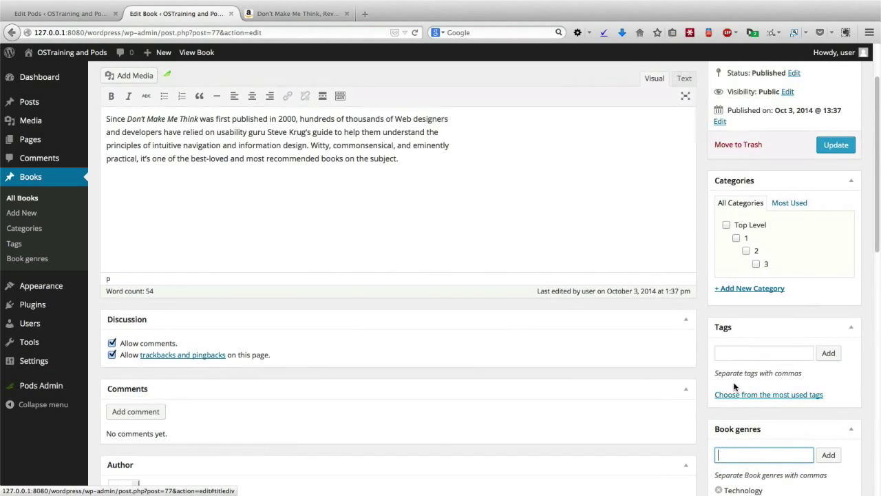
scroll(734, 387, up, 2)
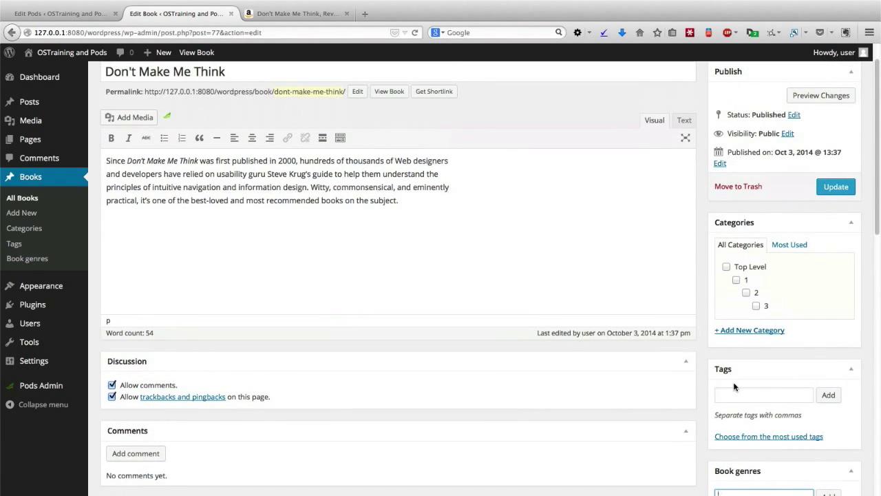
scroll(734, 387, up, 1)
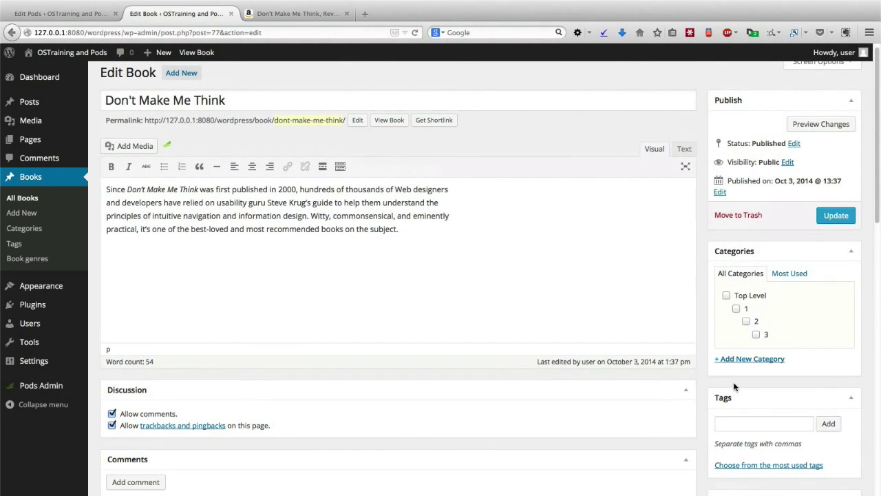